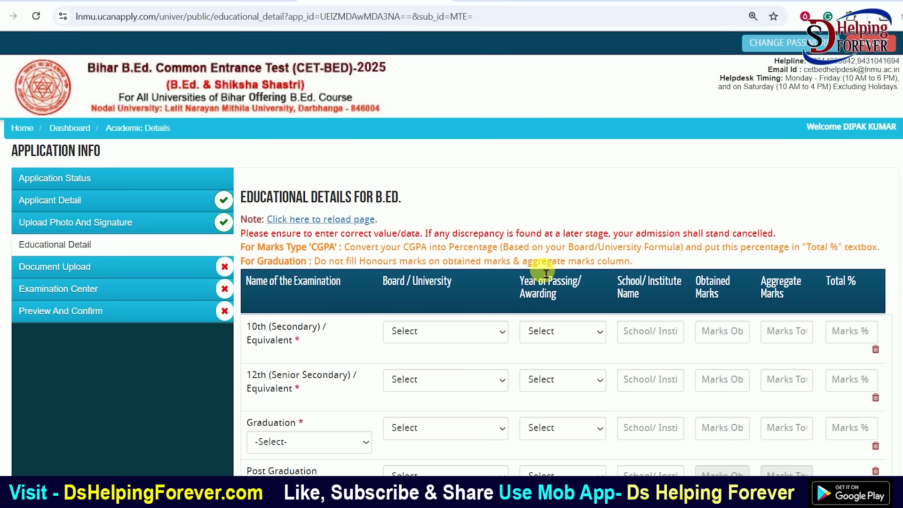
- Read the notes on correct data and CGPA conversion, and examine the columns to fill in the educational details table
scroll(536, 263, "down", 3)
left_click_drag(268, 201, 326, 201)
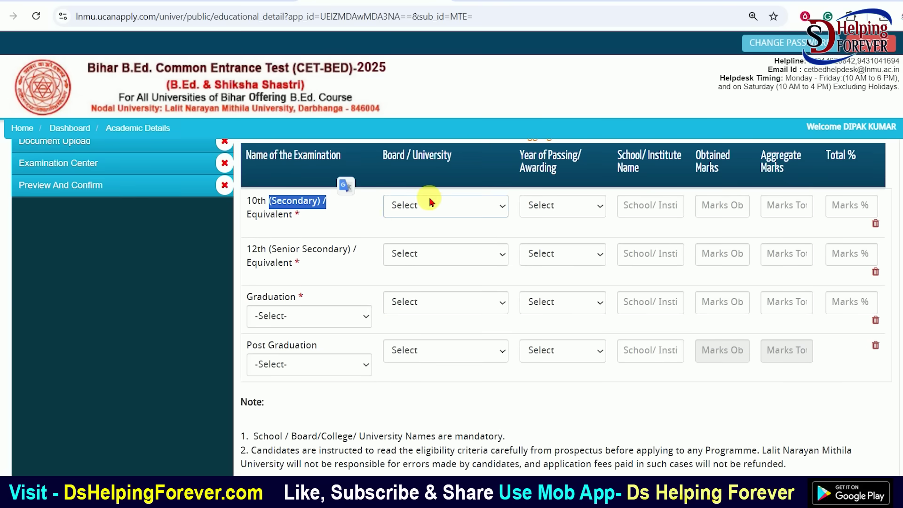
scroll(374, 232, "up", 2)
left_click_drag(315, 171, 597, 174)
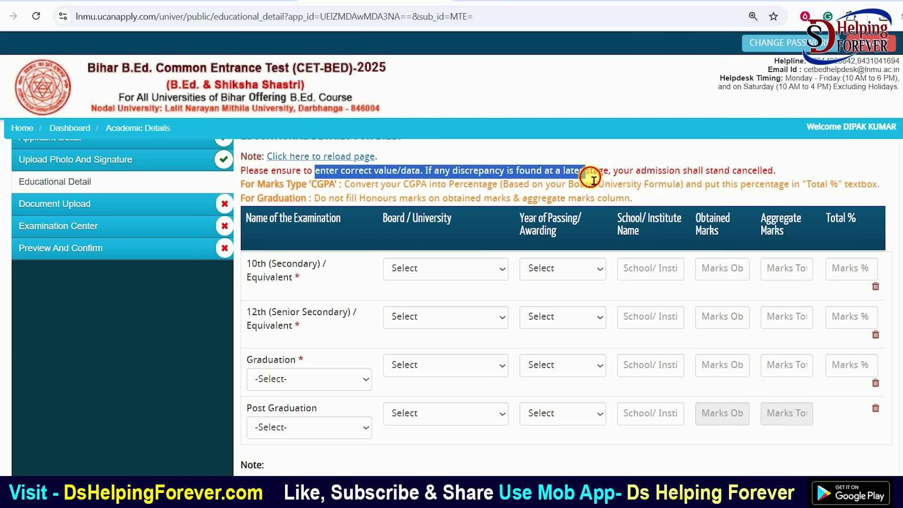
left_click(399, 198)
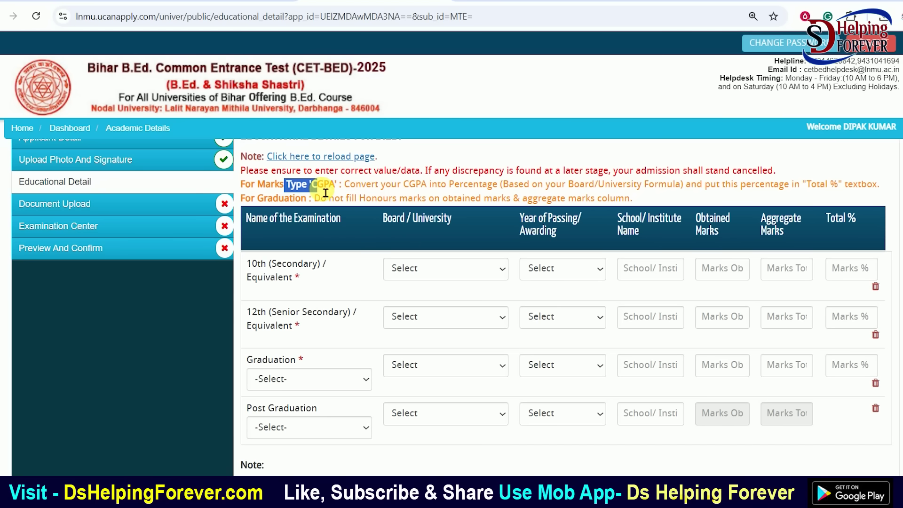
left_click_drag(345, 189, 438, 185)
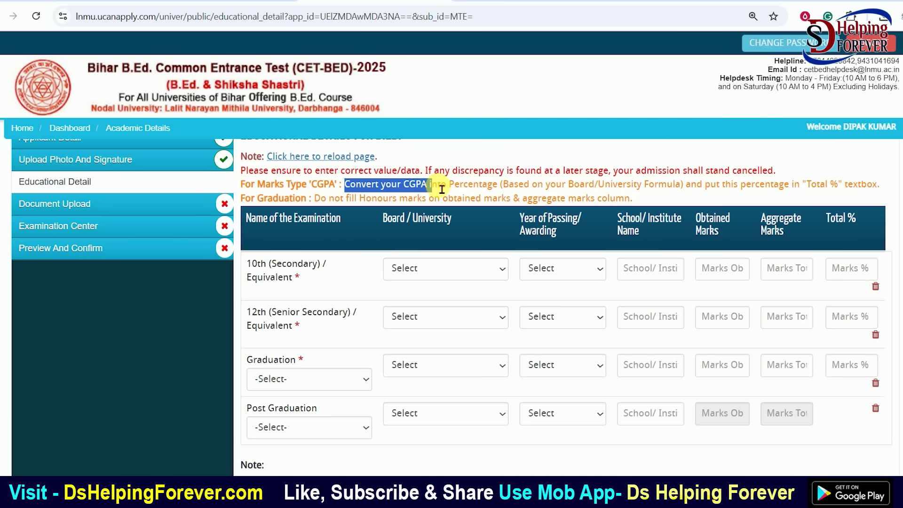
left_click(451, 187)
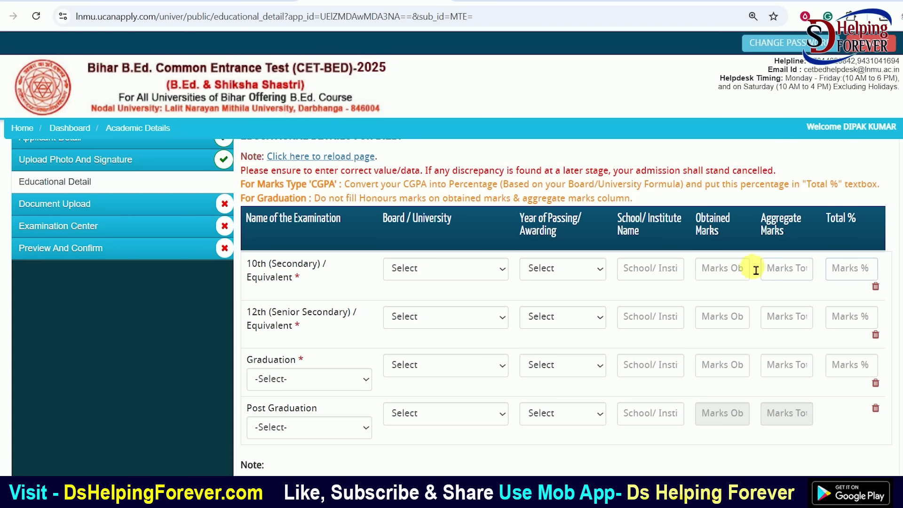
left_click(657, 271)
left_click(582, 272)
left_click(579, 271)
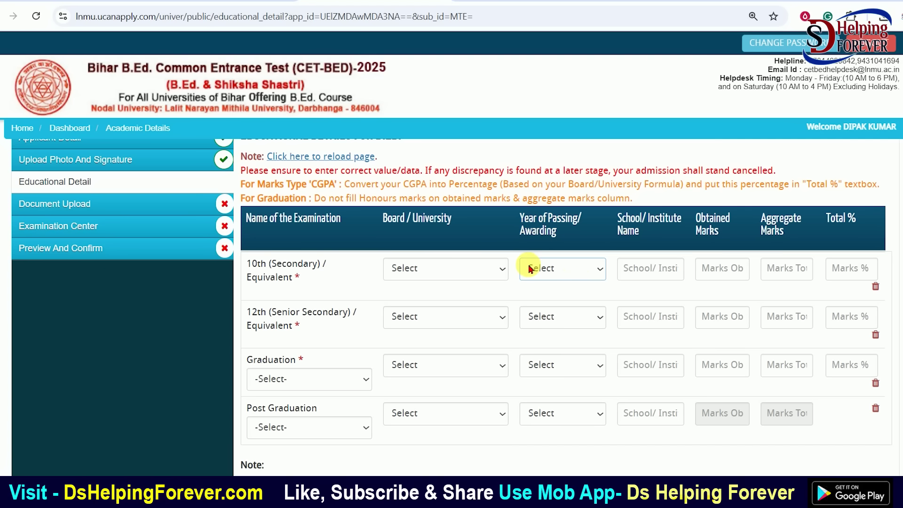
- Set the 10th (Secondary) board to Bihar School Examination Board, Patna, and its year of passing to 2016
left_click(398, 268)
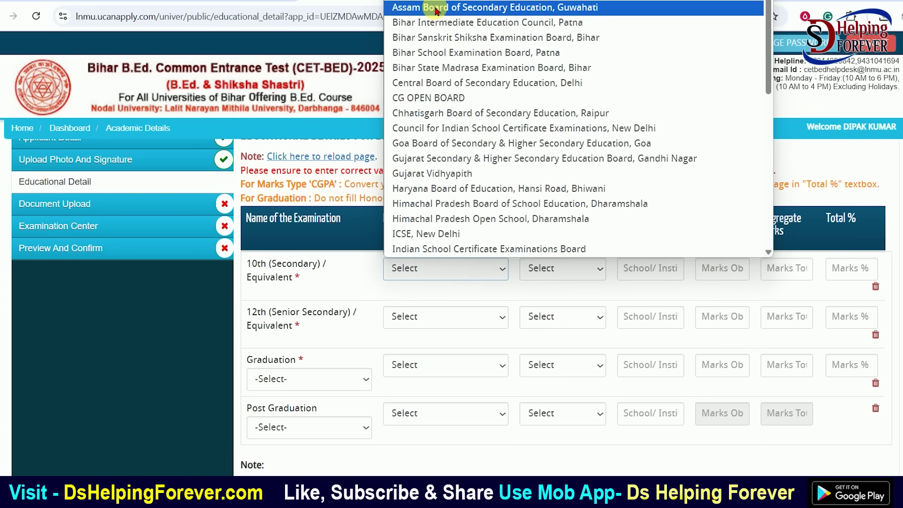
left_click(437, 52)
left_click(540, 268)
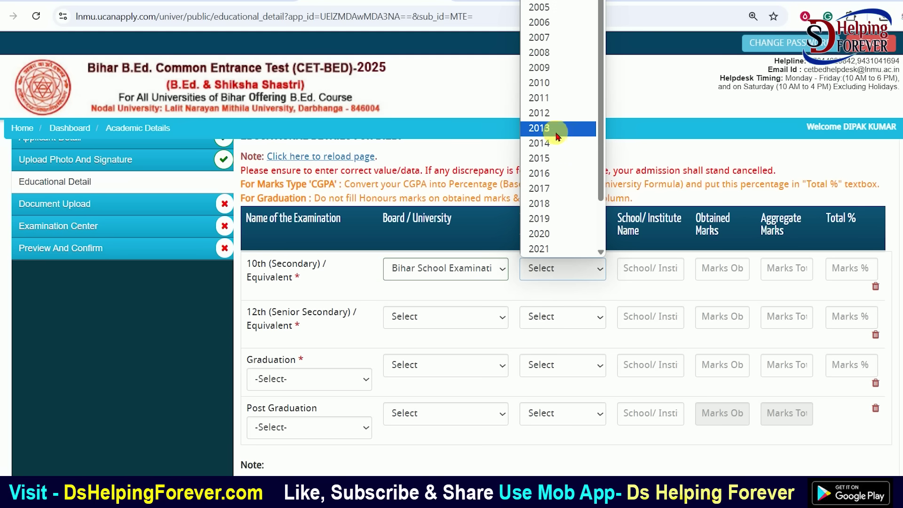
left_click(548, 173)
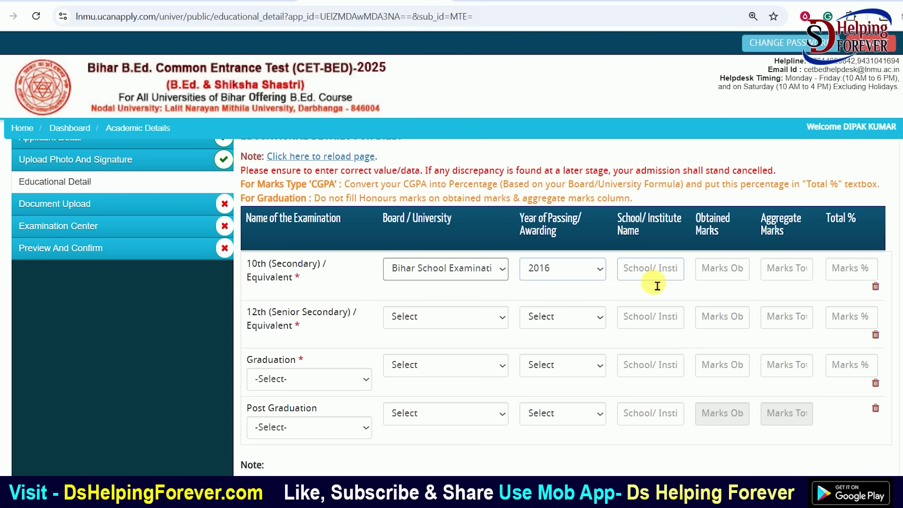
- Enter 300 obtained marks and 500 aggregate marks for the 10th (Secondary) examination
left_click(653, 277)
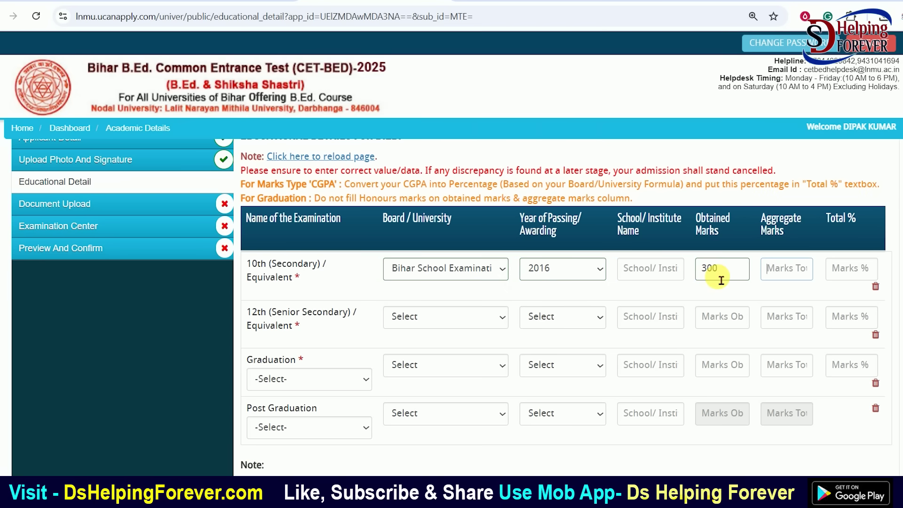
key("Tab")
left_click(822, 287)
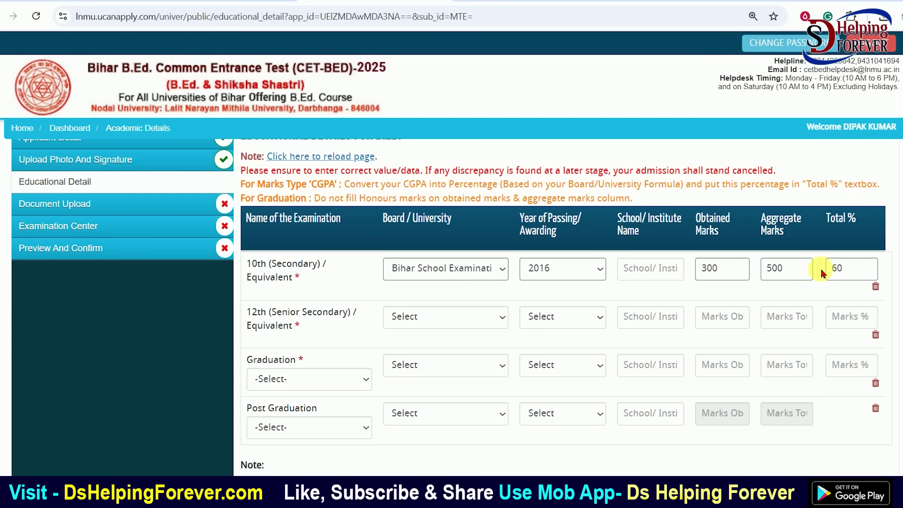
- Set the 12th (Senior Secondary) board to Bihar School Examination Board, Patna, and its year of passing to 2018
scroll(821, 273, "down", 1)
left_click(445, 253)
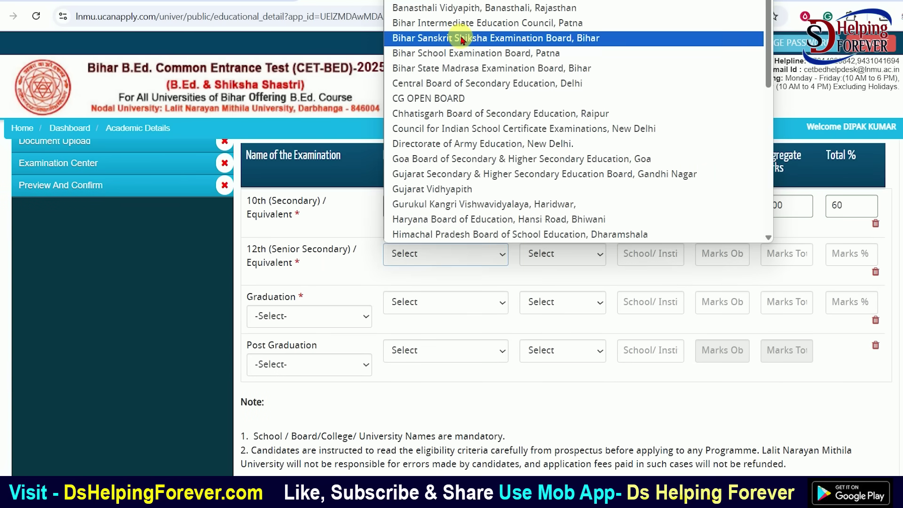
left_click(470, 52)
left_click(548, 254)
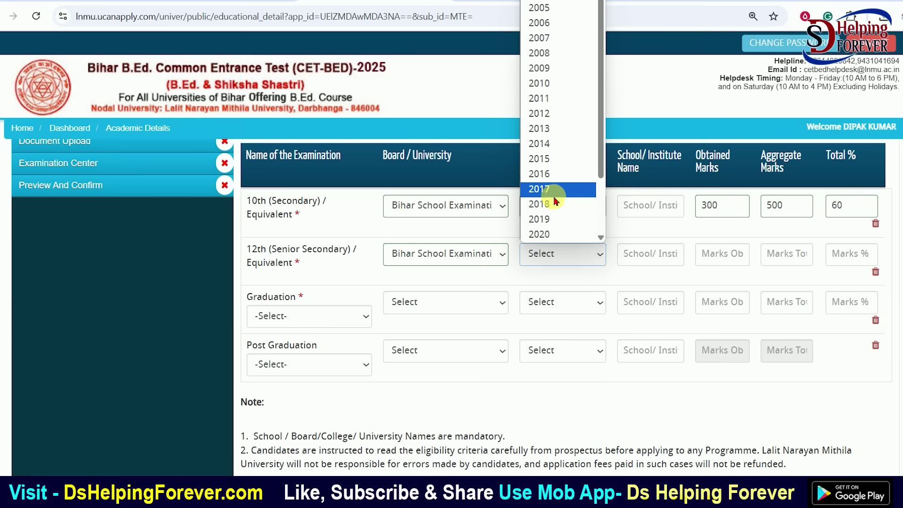
left_click(556, 202)
left_click(700, 253)
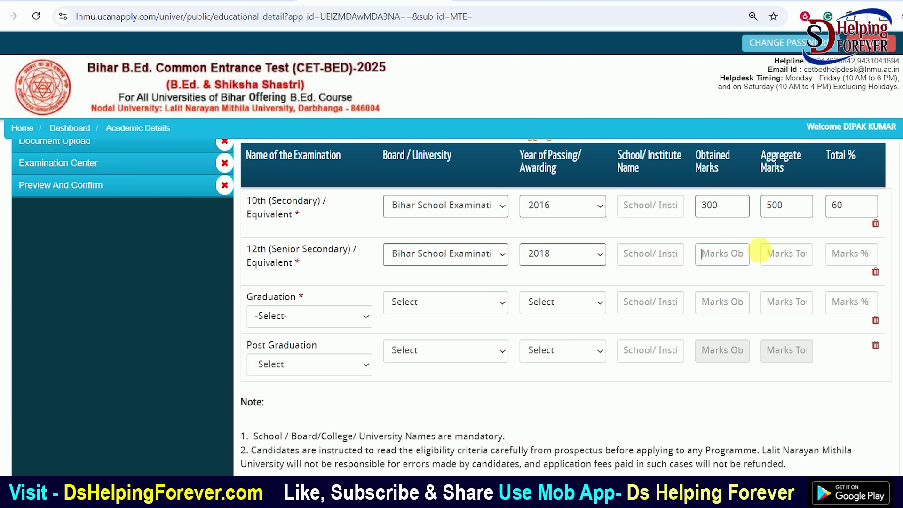
scroll(679, 302, "down", 1)
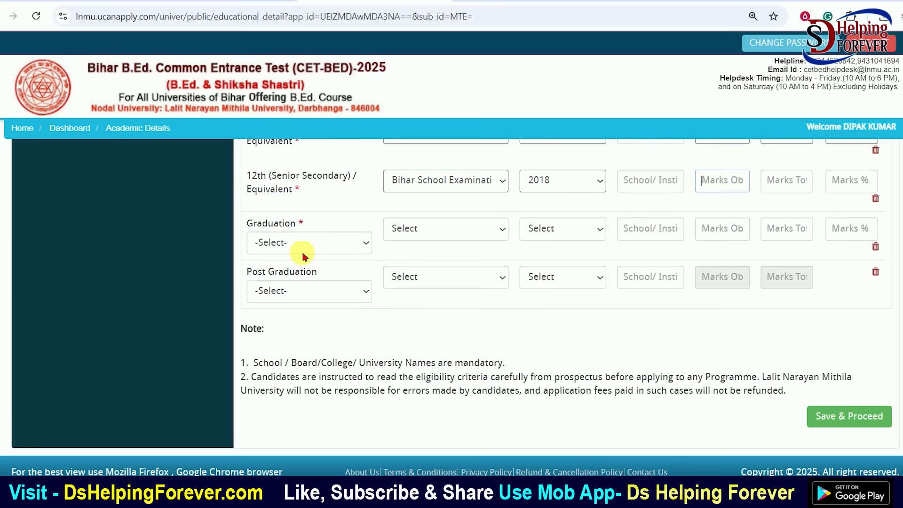
- Set the graduation degree to B.A. and its university to Jai Prakash vishwavidyalaya(university), Bihar
left_click(303, 252)
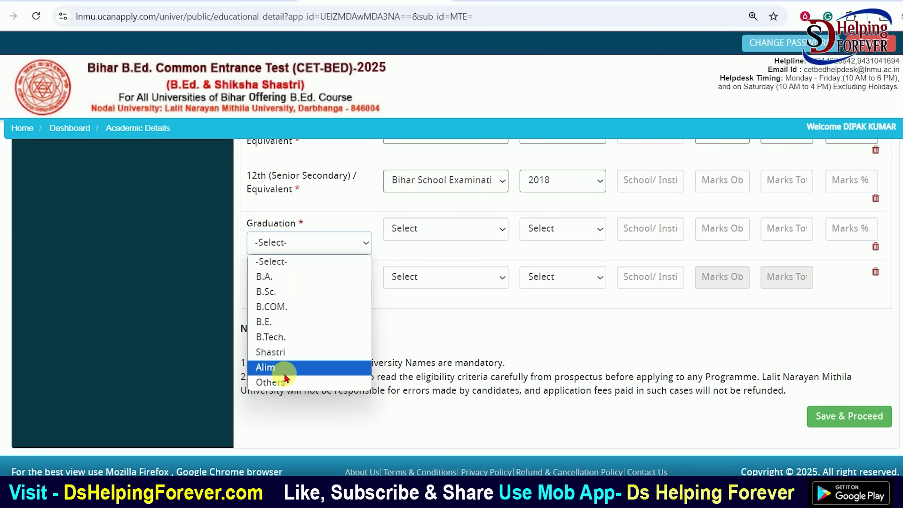
left_click(298, 276)
left_click(430, 229)
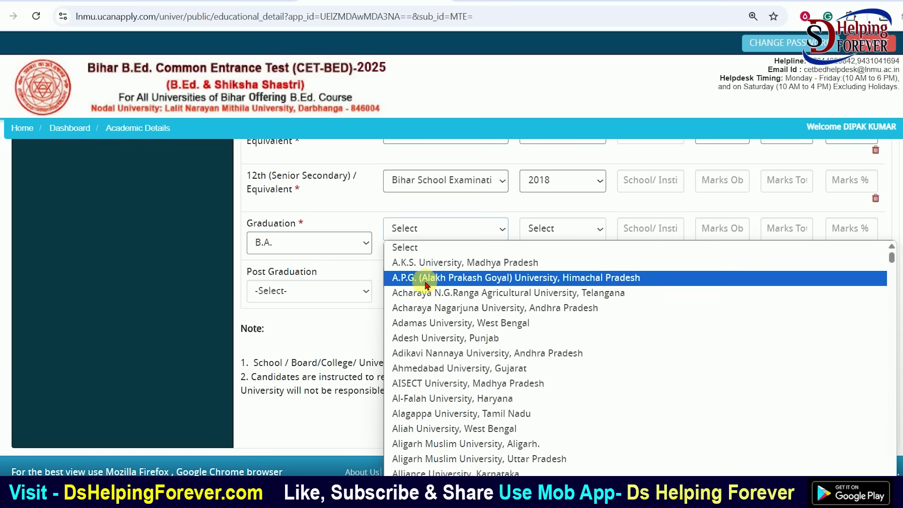
scroll(445, 337, "down", 20)
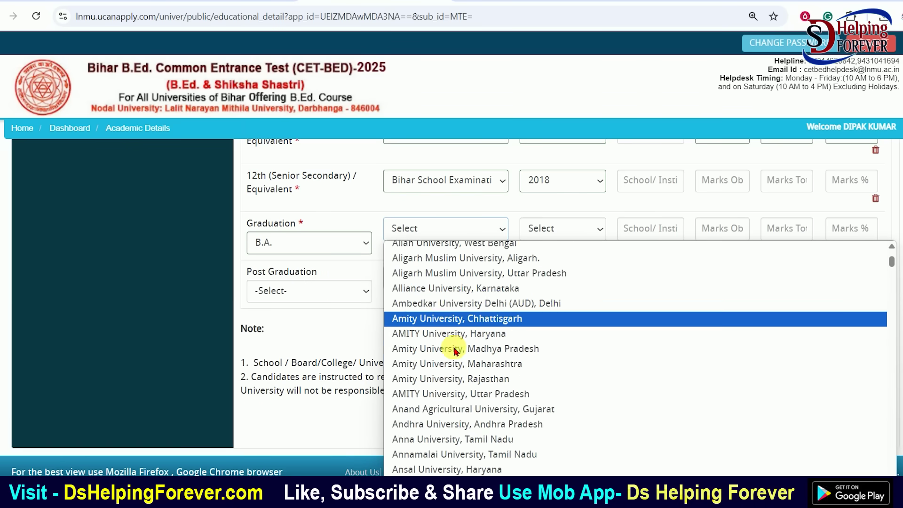
scroll(463, 378, "down", 20)
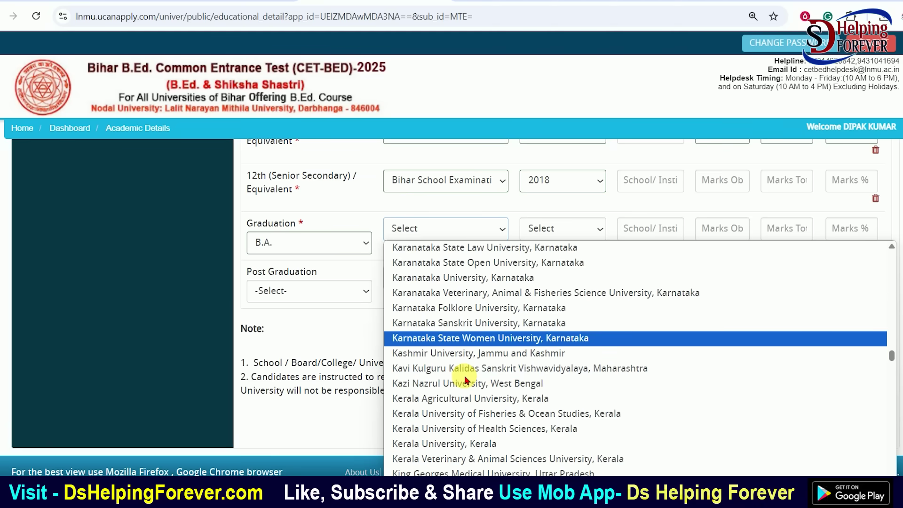
type("jai")
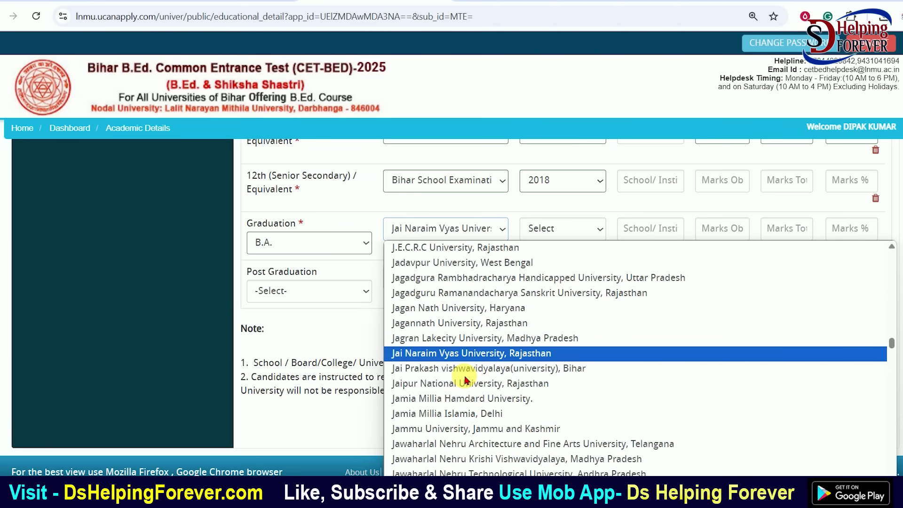
key("Down")
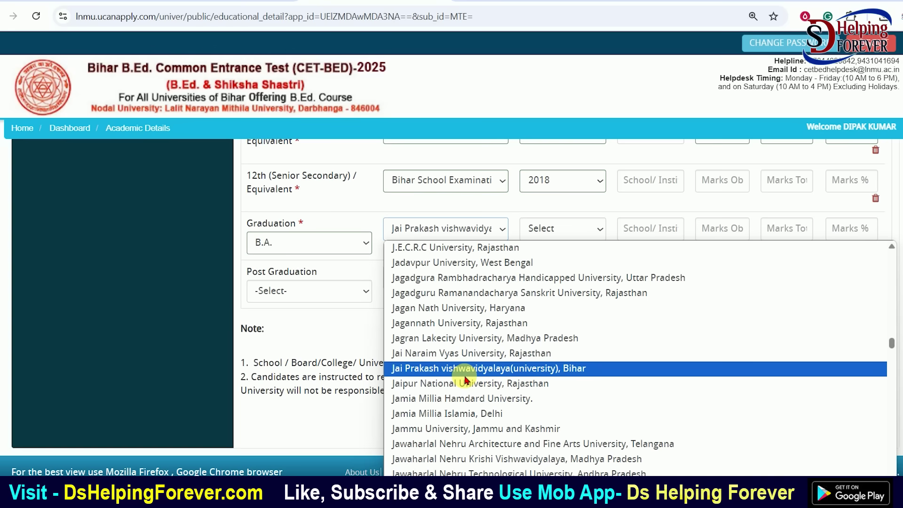
left_click(465, 375)
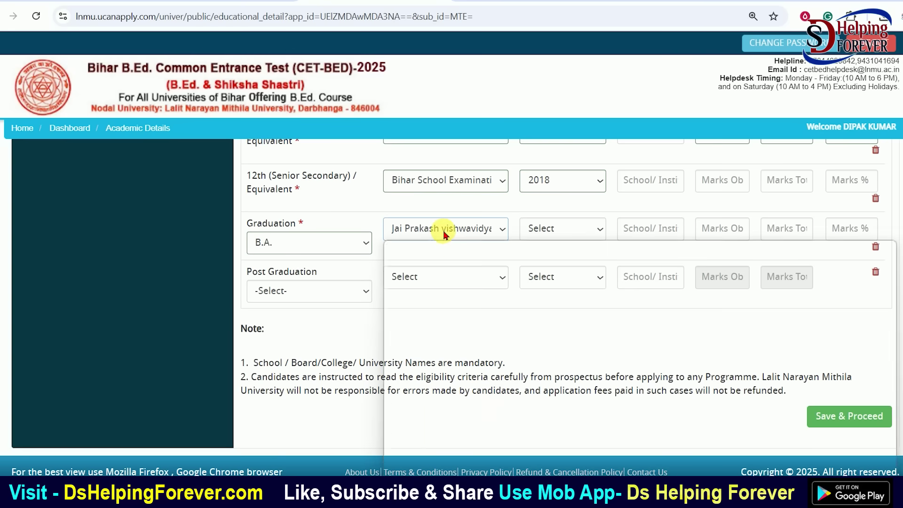
- Change the graduation university to OTHER
left_click(443, 228)
scroll(475, 397, "down", 20)
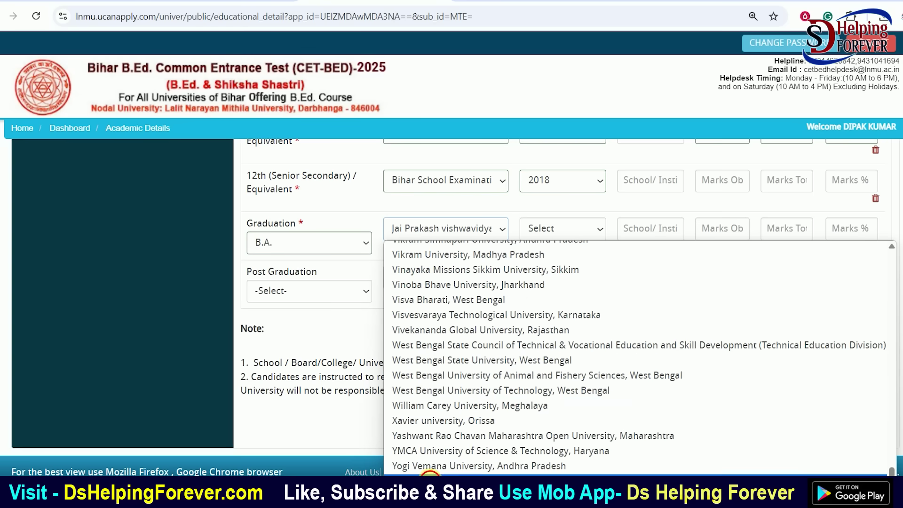
left_click(428, 472)
scroll(458, 267, "up", 2)
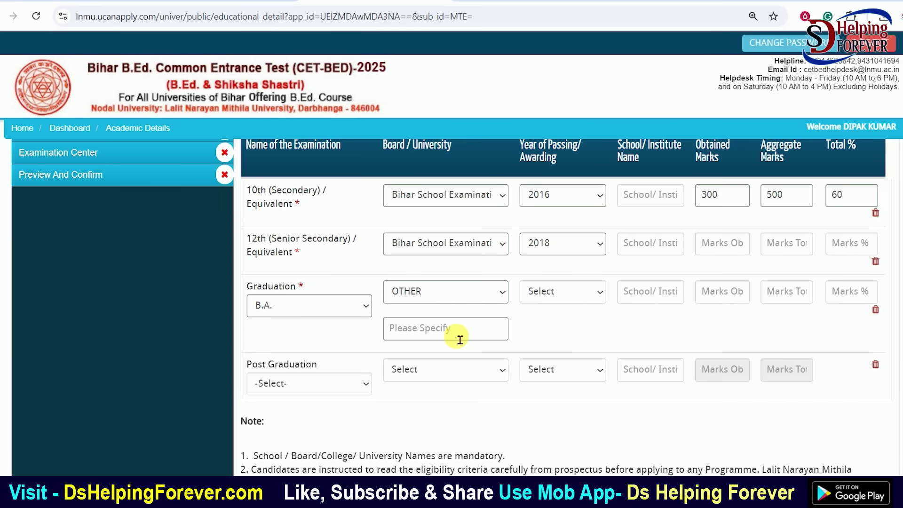
- Set the graduation year of passing to 2024
left_click(576, 298)
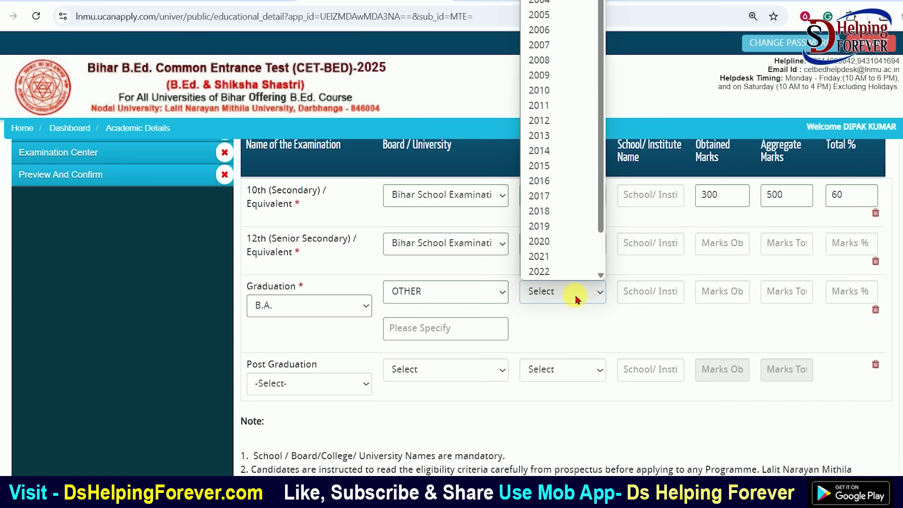
scroll(560, 263, "down", 1)
left_click(560, 260)
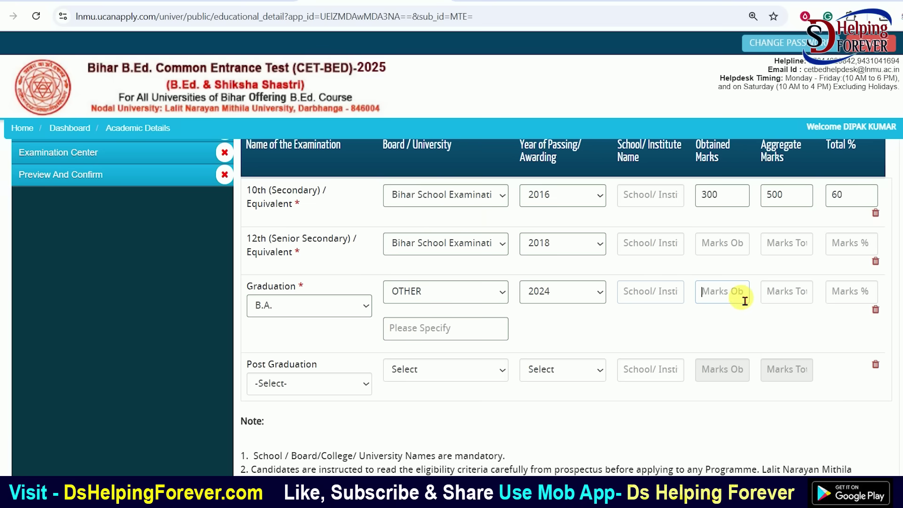
scroll(733, 329, "up", 1)
left_click(777, 361)
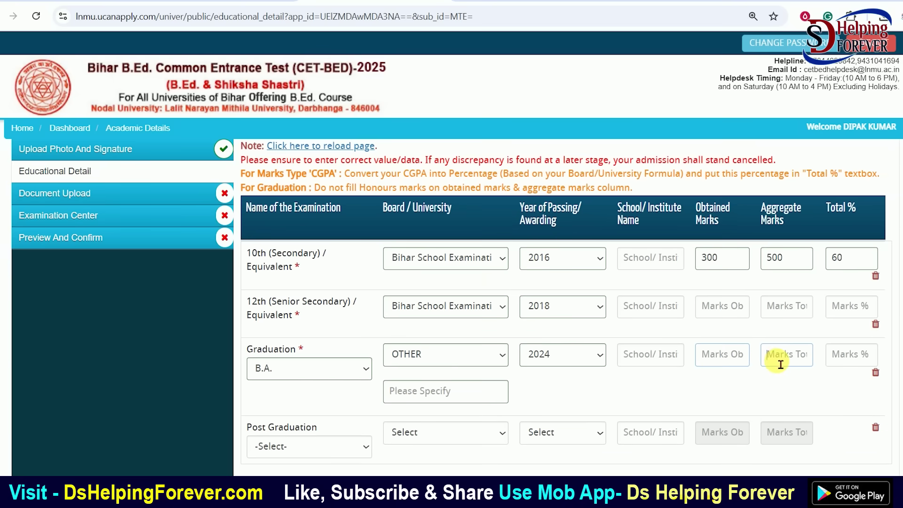
left_click(845, 367)
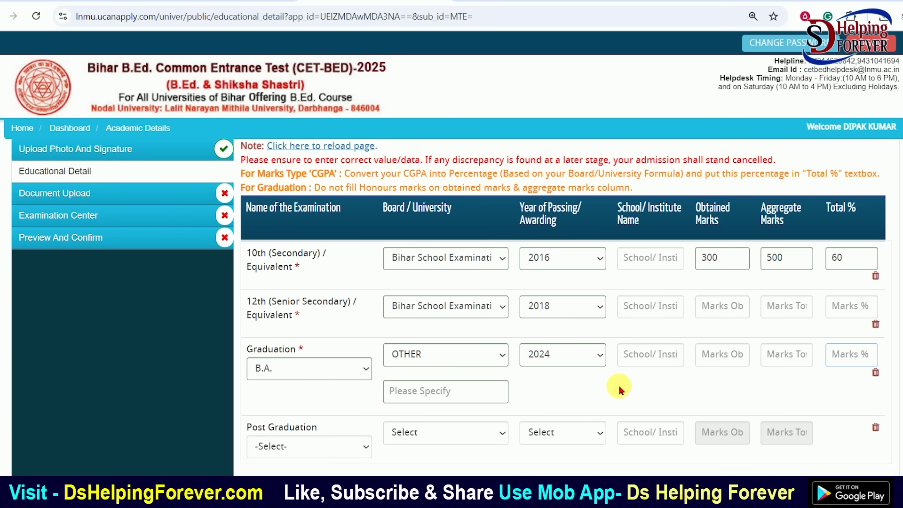
- Look through the degree options offered for Post Graduation without choosing one
scroll(616, 390, "down", 3)
left_click(306, 291)
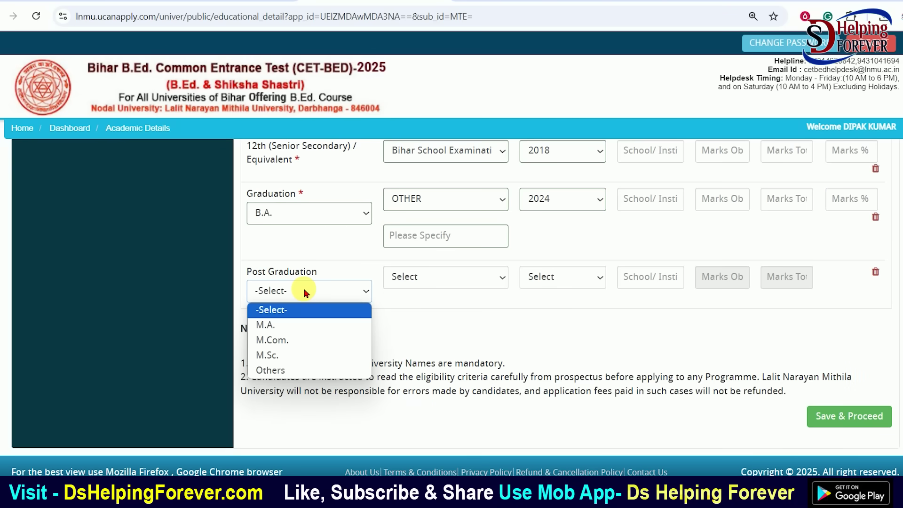
left_click(445, 328)
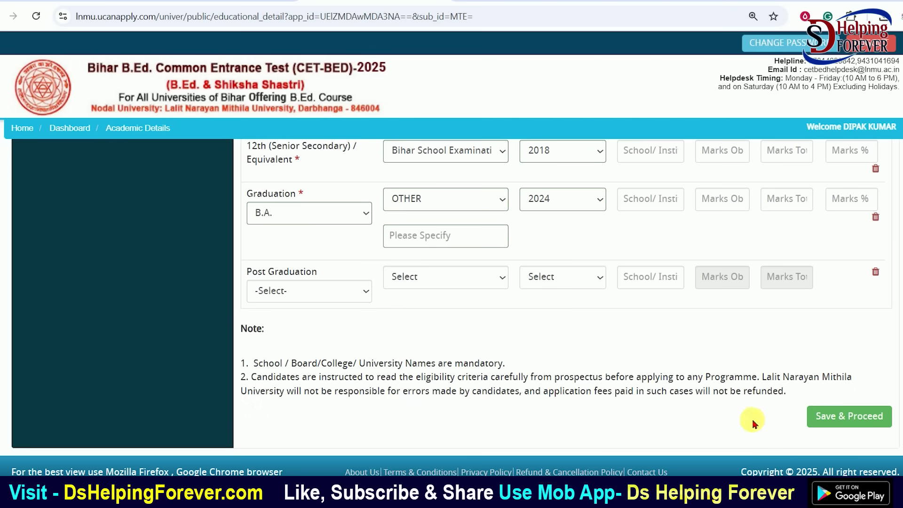
- Change the graduation year of passing to 2025
scroll(685, 354, "up", 2)
scroll(346, 409, "down", 1)
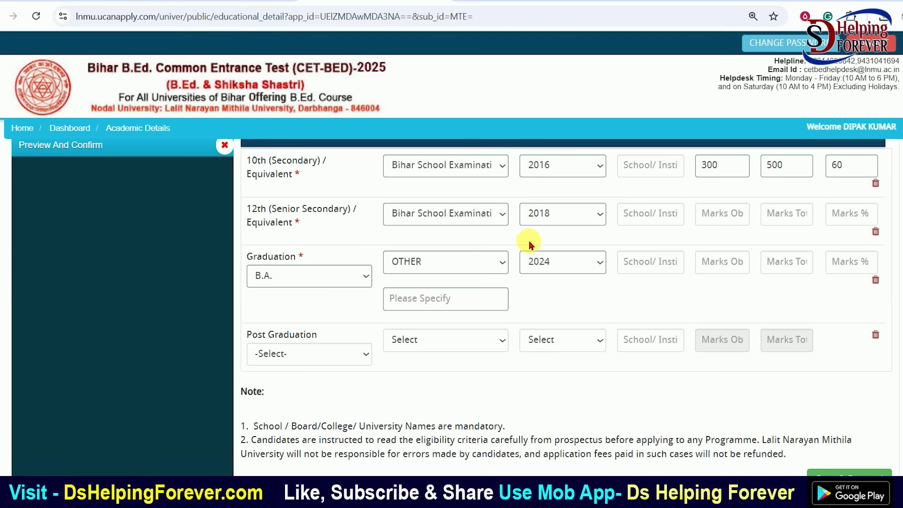
left_click(559, 269)
scroll(566, 247, "down", 1)
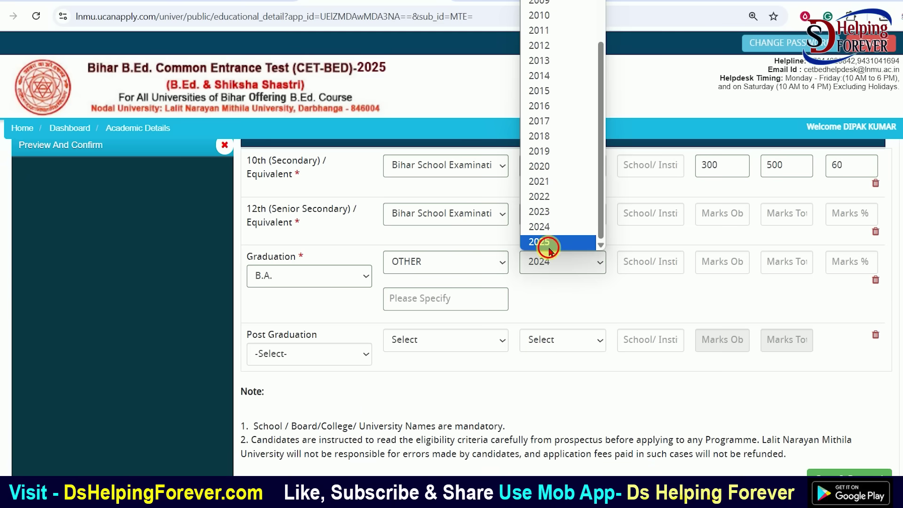
left_click(540, 241)
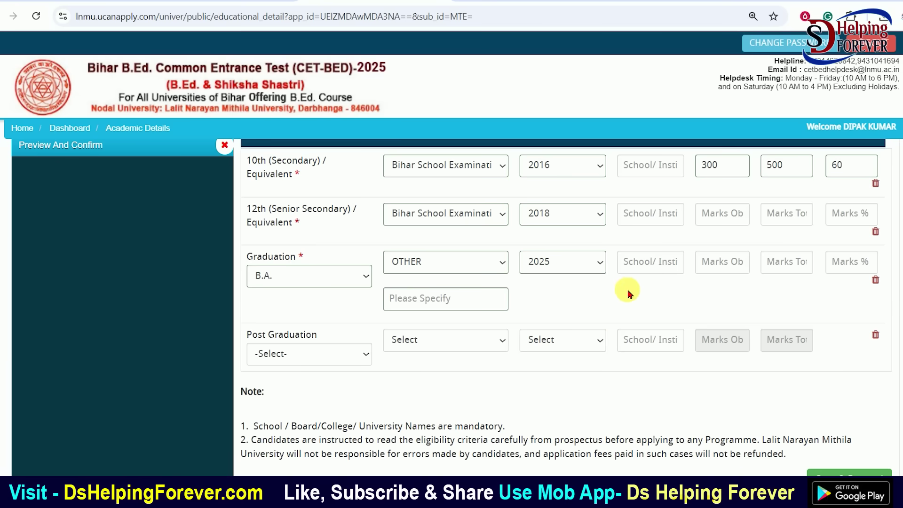
- Save the educational details and proceed to the document upload stage
scroll(626, 304, "up", 1)
left_click(802, 333)
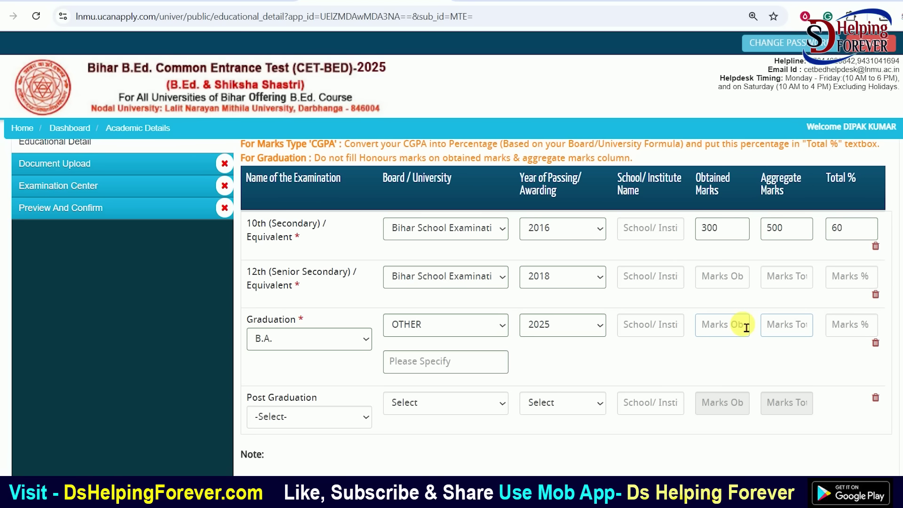
scroll(746, 327, "down", 3)
left_click(830, 416)
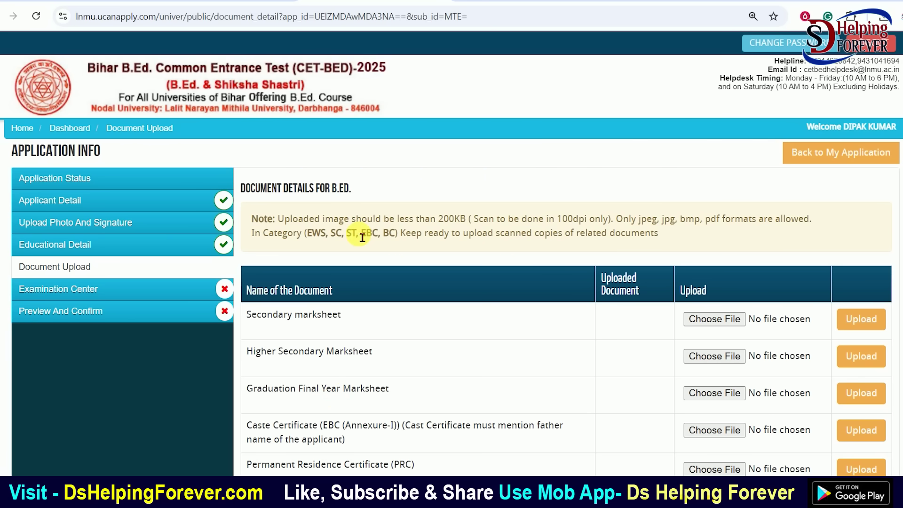
- Examine the file size and format rules for uploads and the list of marksheets and certificates required for the B.Ed. application
scroll(395, 244, "down", 3)
scroll(409, 251, "up", 3)
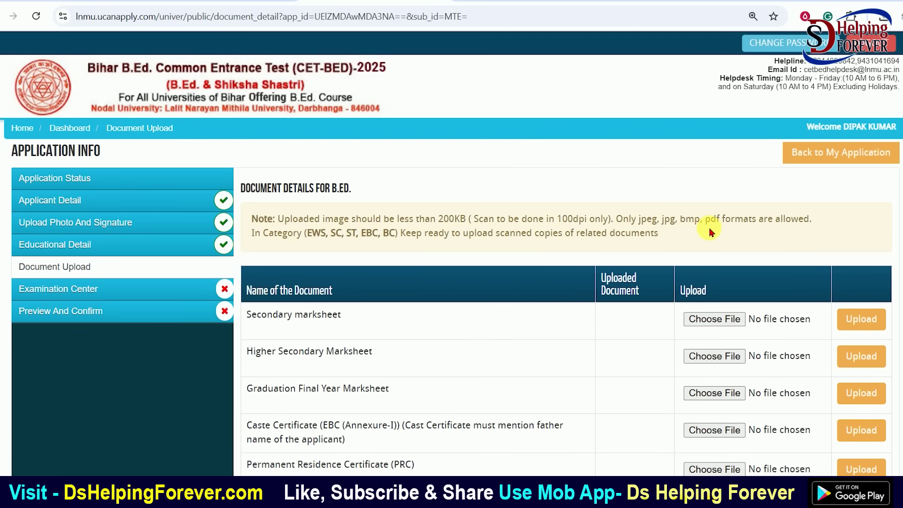
left_click_drag(686, 225, 764, 229)
left_click(771, 230)
scroll(469, 226, "down", 2)
left_click_drag(278, 263, 340, 263)
left_click(340, 263)
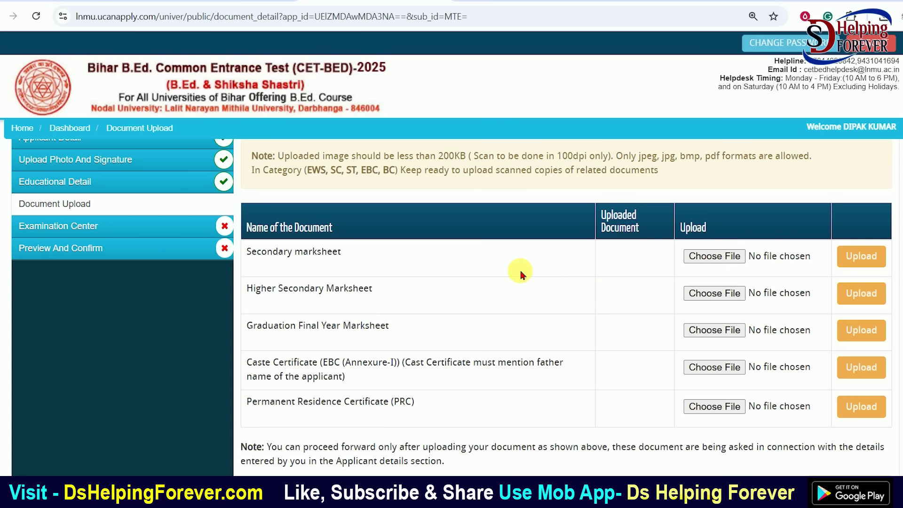
left_click_drag(327, 288, 370, 288)
scroll(701, 290, "down", 2)
left_click_drag(284, 266, 357, 267)
left_click(365, 267)
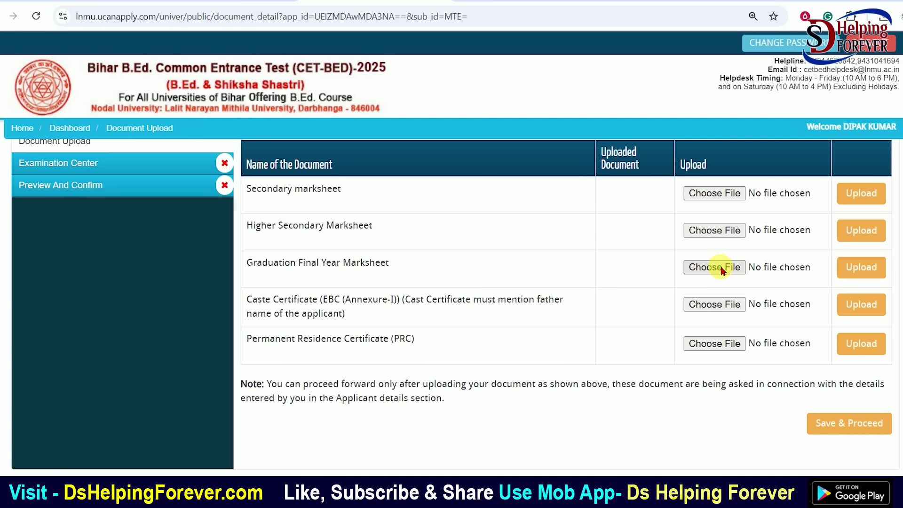
mouse_move(322, 304)
left_mouse_down()
mouse_move(450, 310)
mouse_move(328, 309)
left_mouse_up()
left_click(462, 308)
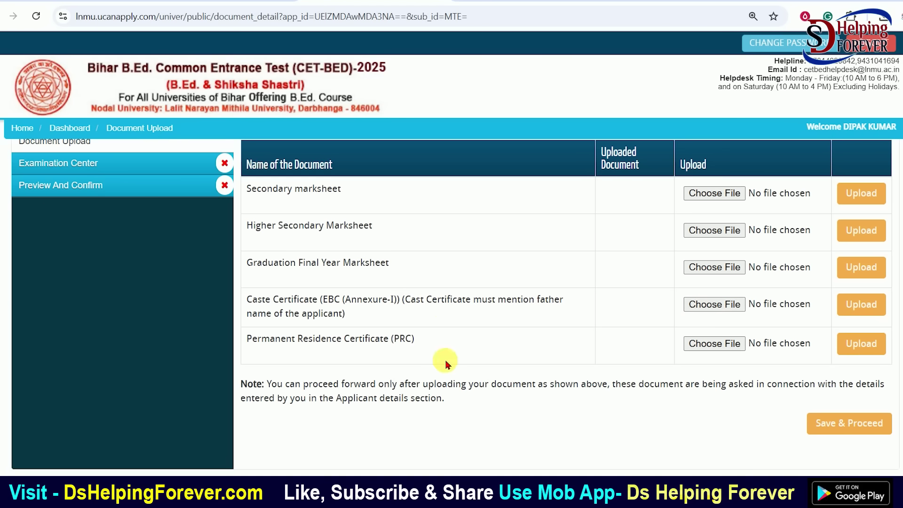
left_click_drag(266, 350, 375, 342)
left_click(643, 336)
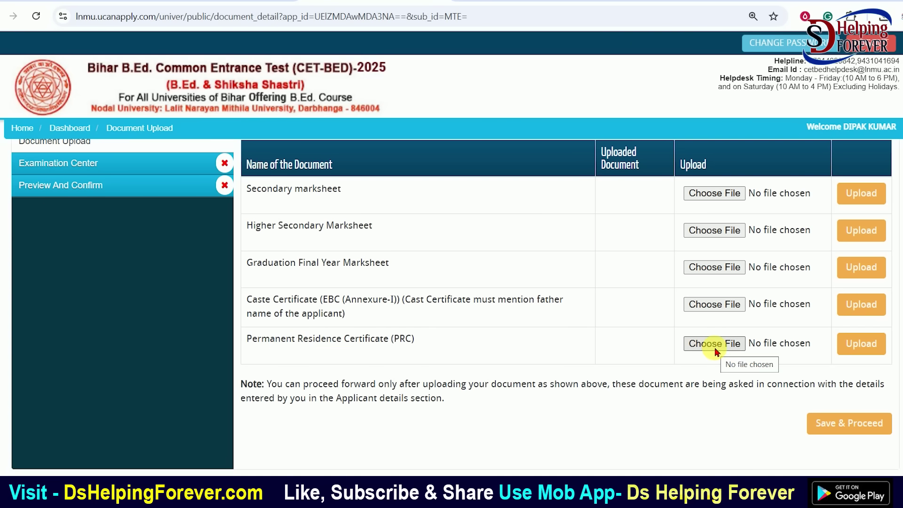
scroll(842, 391, "down", 1)
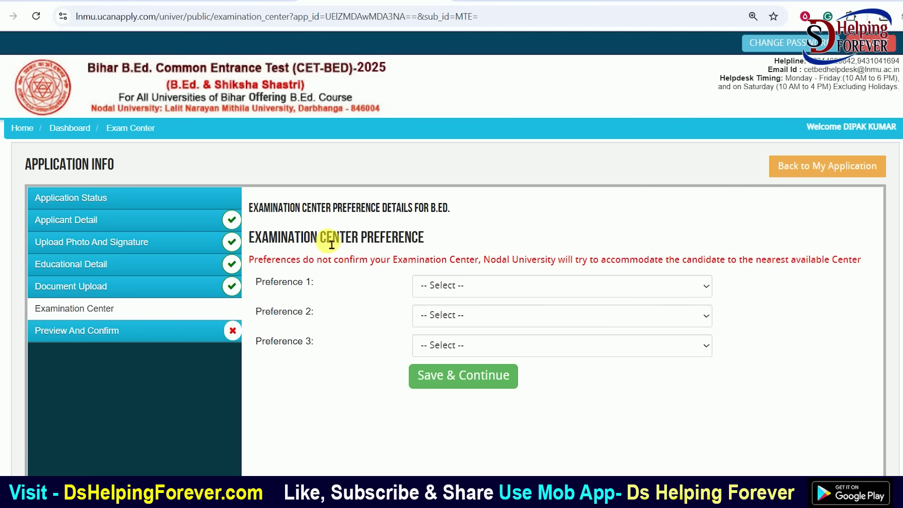
- Set the examination center preferences to Patna, Gaya and Muzaffarpur, in that order, and save them
scroll(437, 264, "down", 1)
scroll(440, 266, "down", 1)
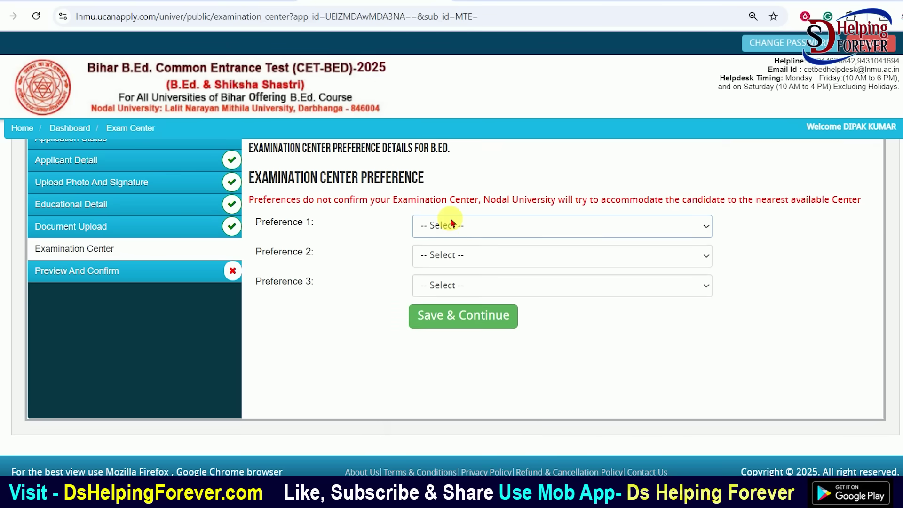
left_click(451, 225)
left_click(445, 367)
left_click(458, 257)
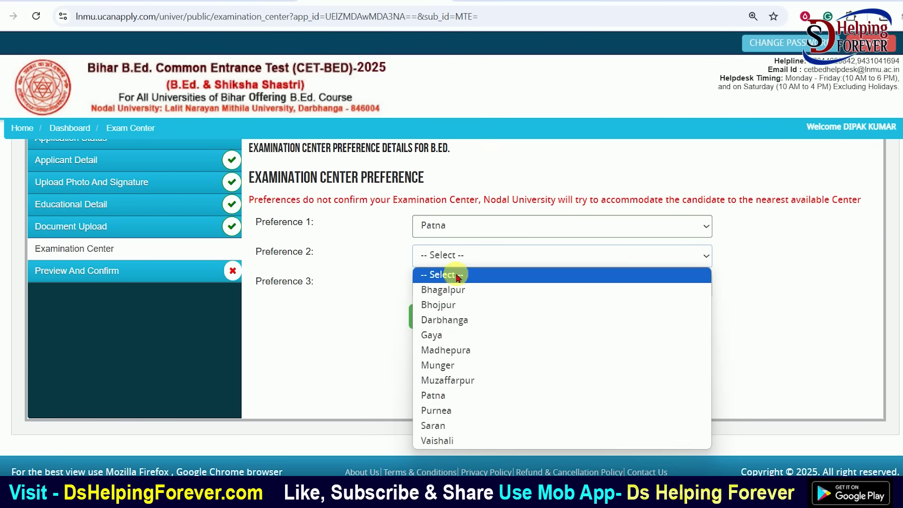
left_click(452, 335)
left_click(464, 279)
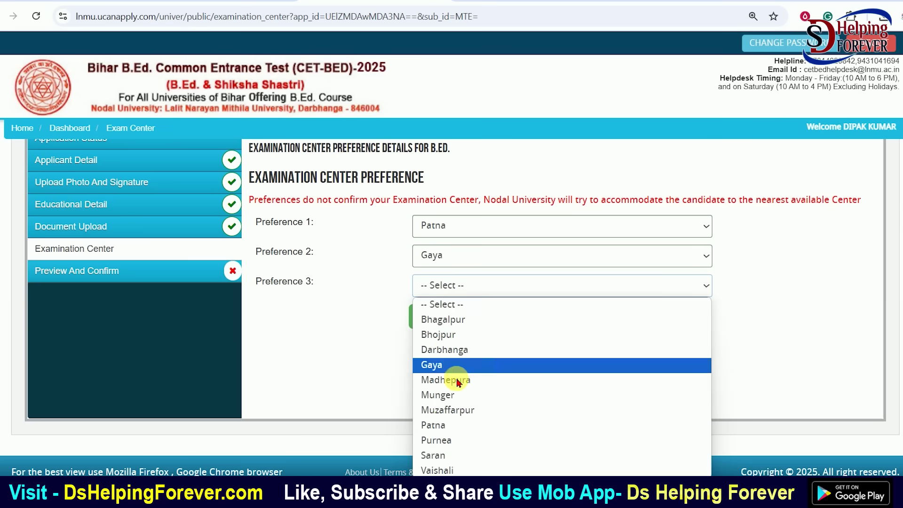
left_click(447, 408)
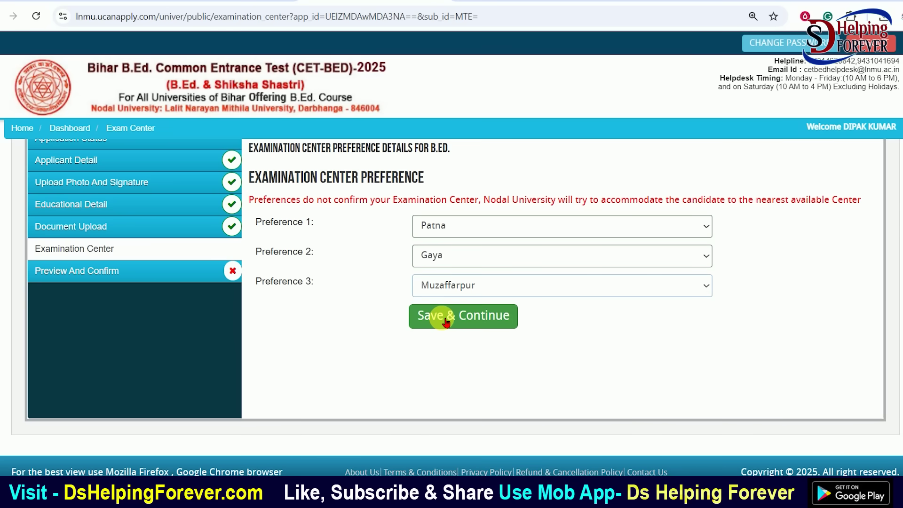
left_click(470, 318)
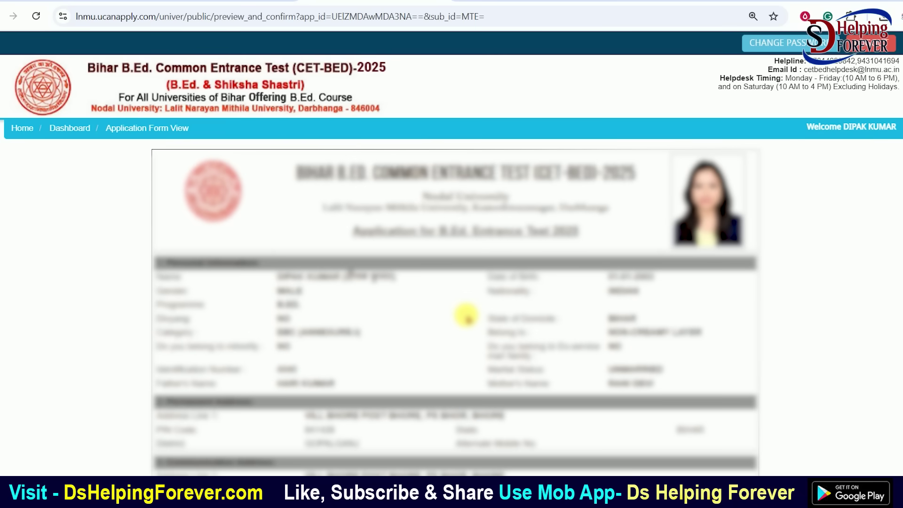
- Confirm the declaration at the end of the application preview and submit the form
scroll(466, 318, "down", 7)
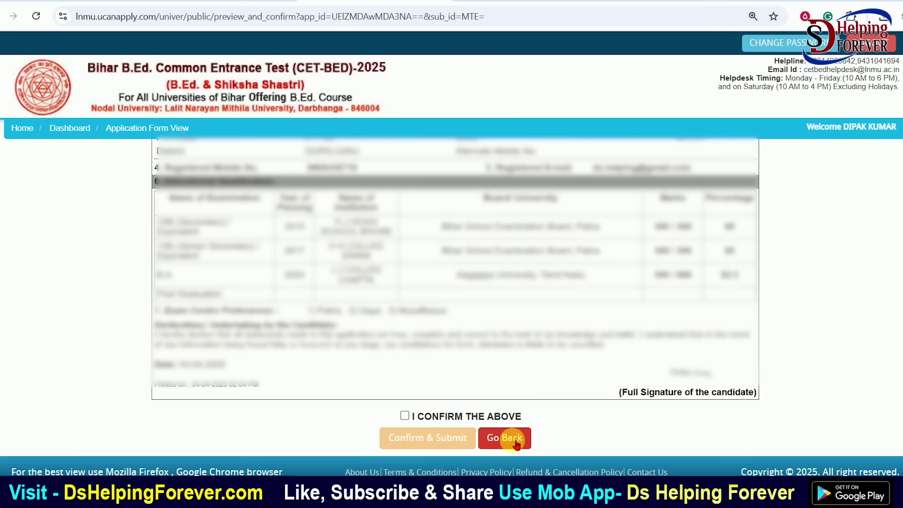
left_click(405, 416)
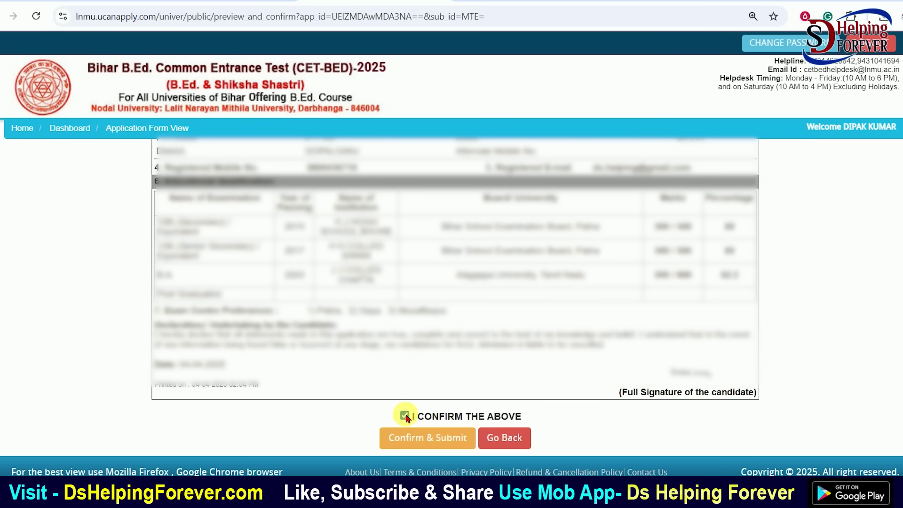
left_click(429, 442)
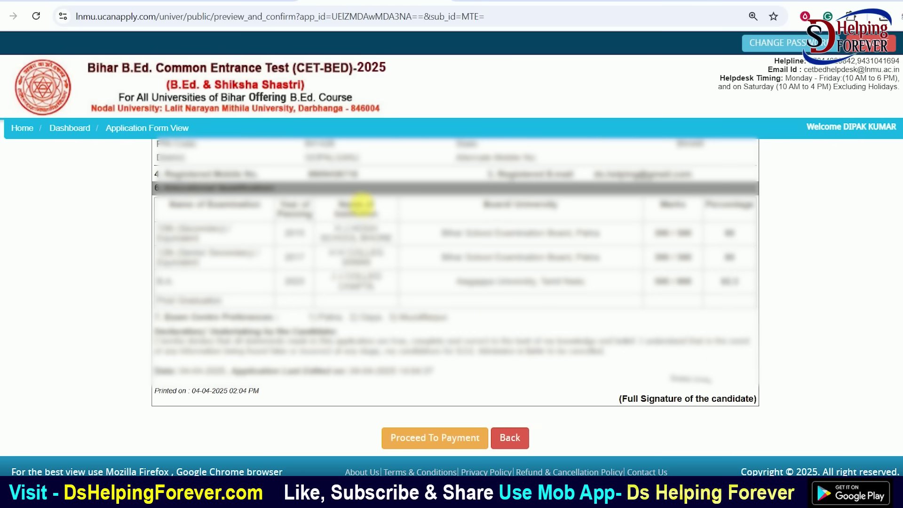
- Proceed to the application fee payment, choosing the ONLINE payment type with UPI, and start the payment
left_click(443, 444)
left_click_drag(58, 193, 231, 191)
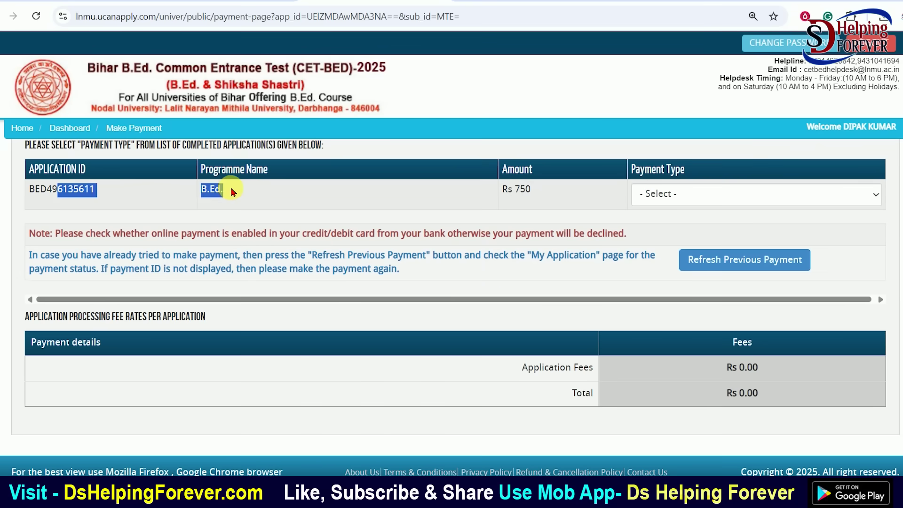
left_click(695, 195)
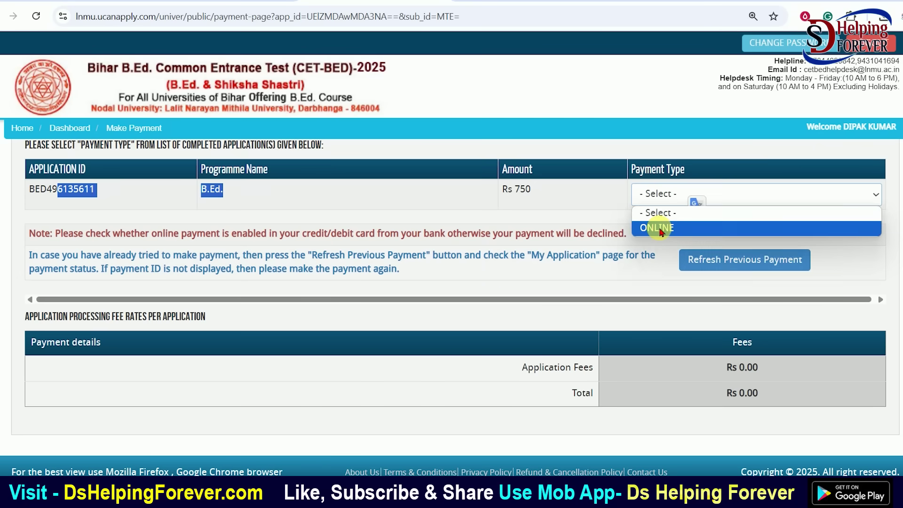
left_click(657, 227)
scroll(636, 422, "down", 1)
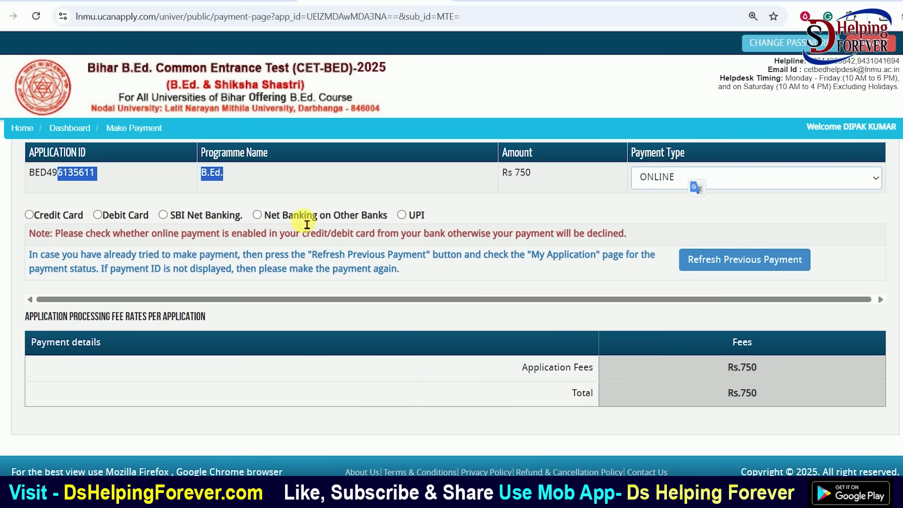
left_click(402, 215)
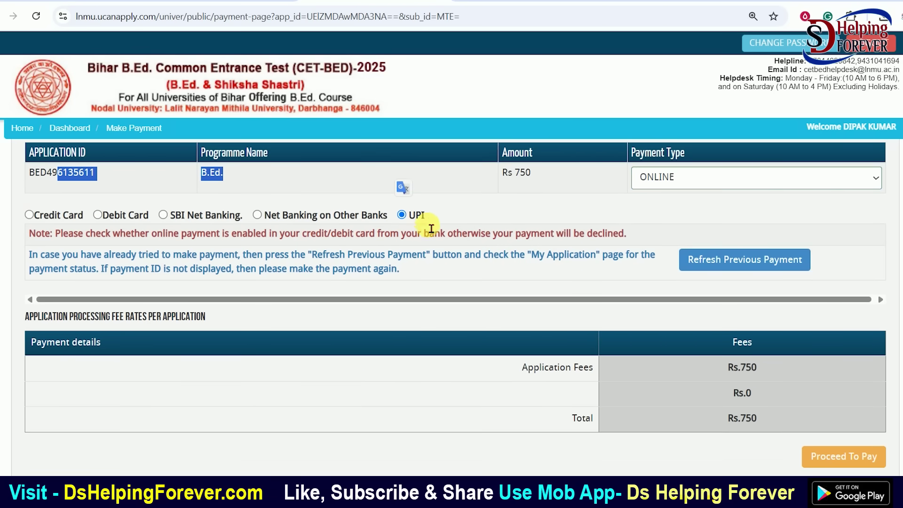
left_click(846, 463)
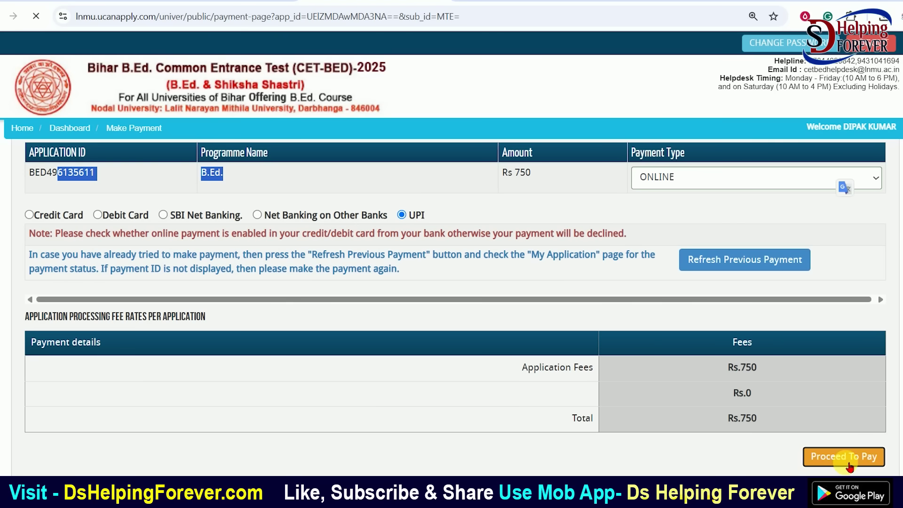